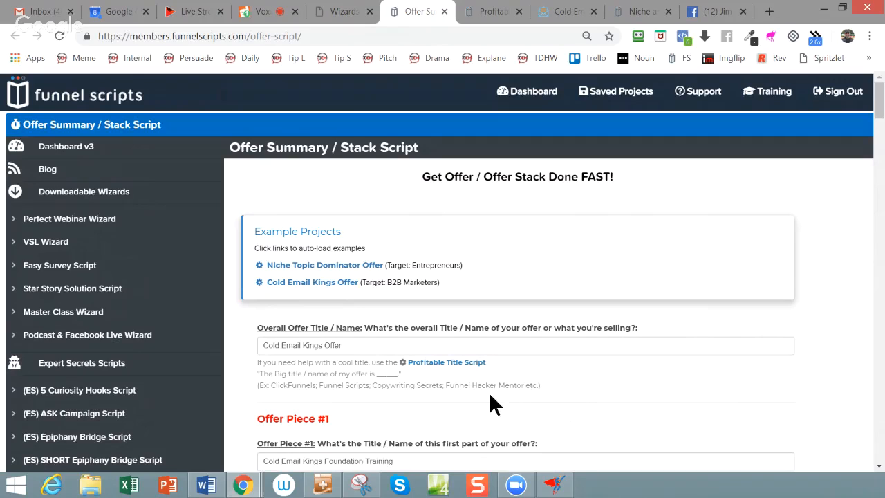
# Open the Profitable Title Script linked below the overall offer title and return to the Offer Summary / Stack Script
pyautogui.scroll(-1, 508, 405)
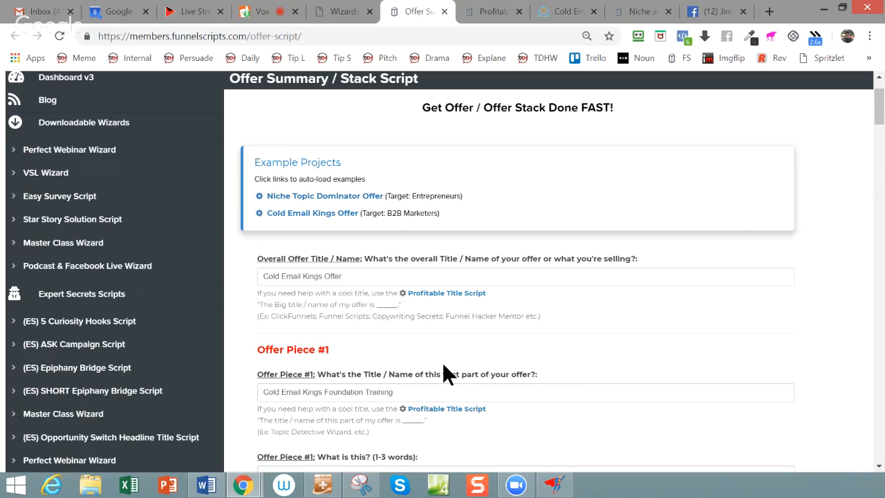
pyautogui.scroll(1, 444, 369)
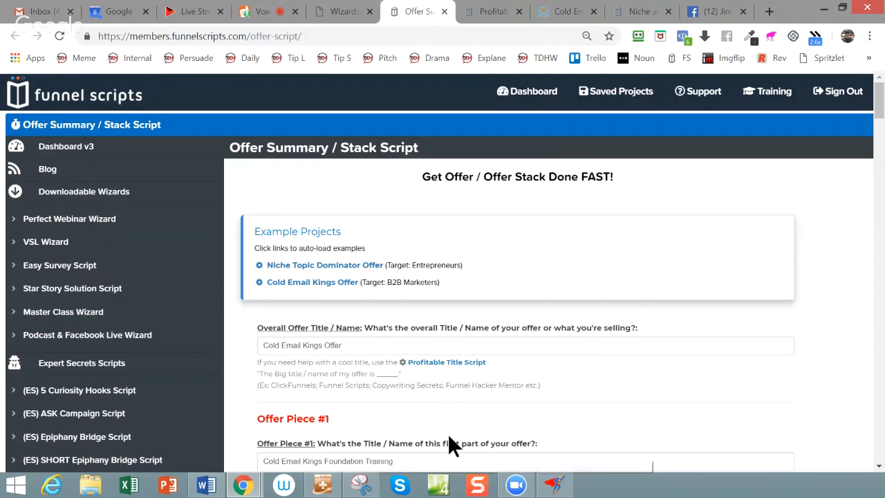
pyautogui.click(482, 362)
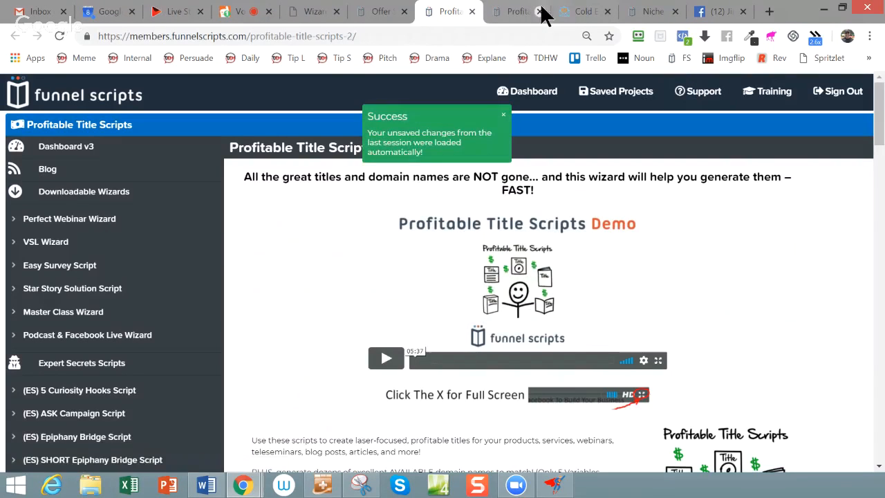
pyautogui.click(473, 12)
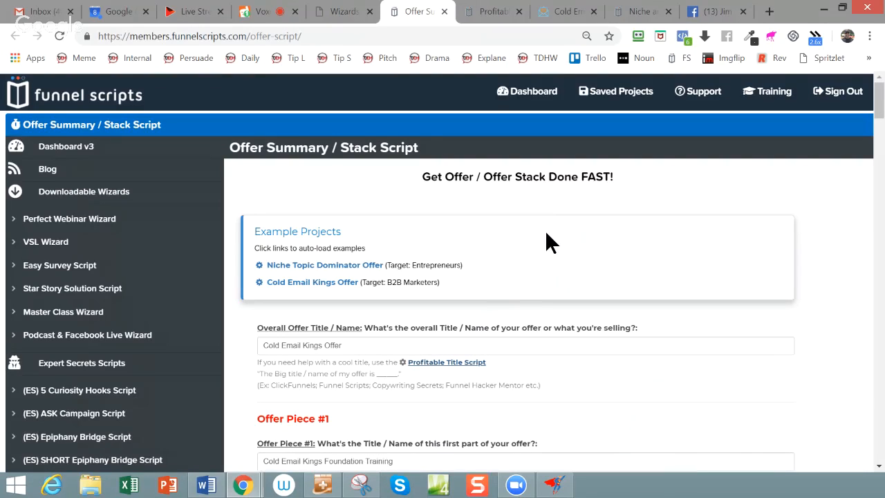
# Examine the offer stack form's questions and example answers, from the first offer piece through the bonuses, total value and today's price
pyautogui.scroll(-2, 550, 317)
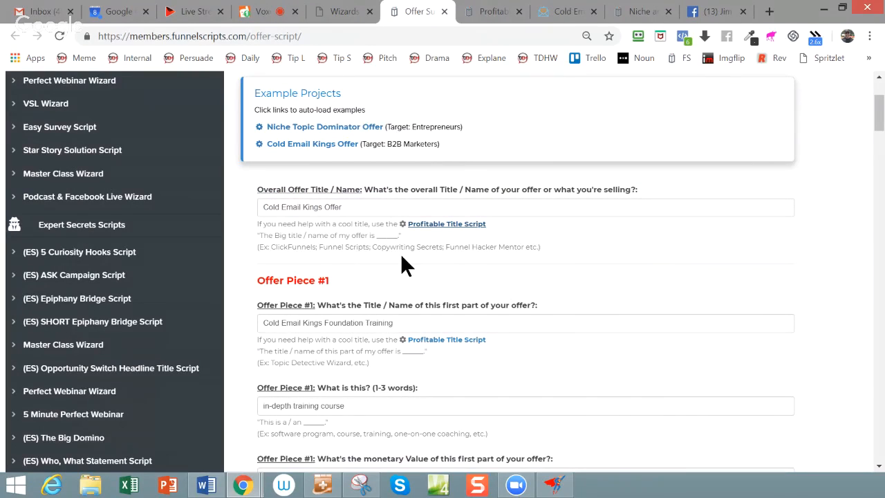
pyautogui.scroll(-1, 402, 268)
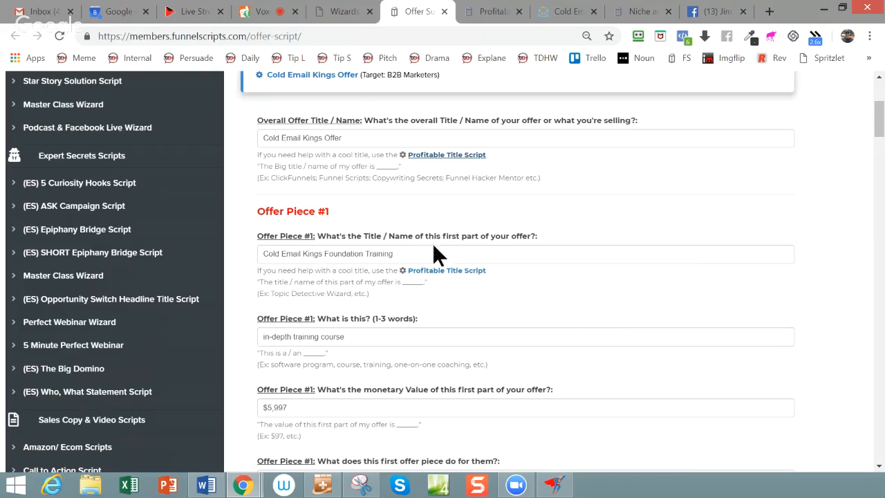
pyautogui.scroll(-1, 453, 314)
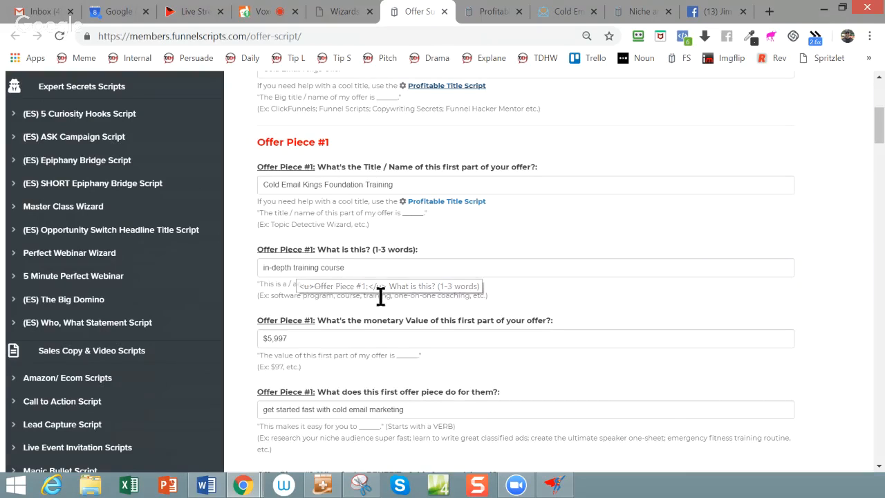
pyautogui.scroll(-1, 380, 296)
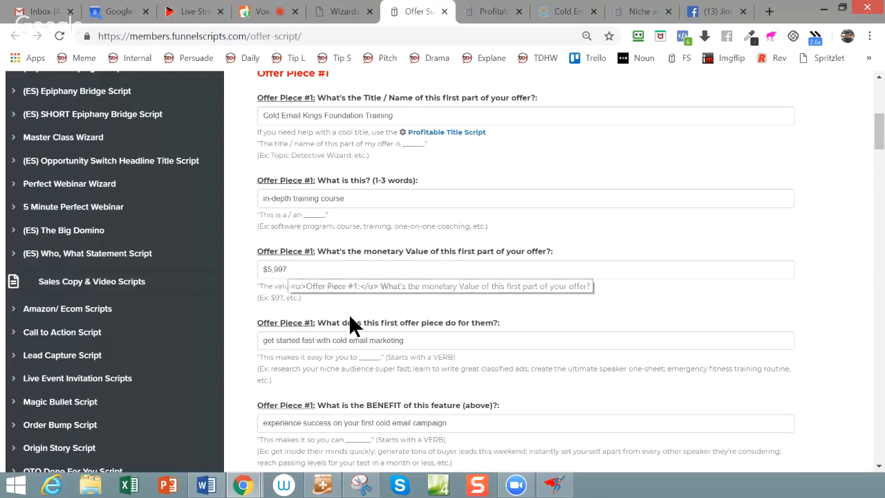
pyautogui.scroll(-2, 392, 334)
pyautogui.scroll(1, 391, 339)
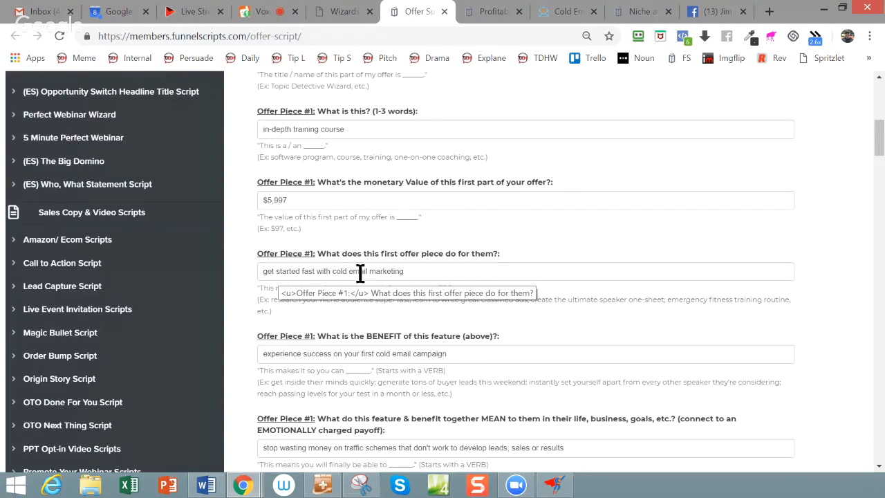
pyautogui.scroll(-1, 328, 277)
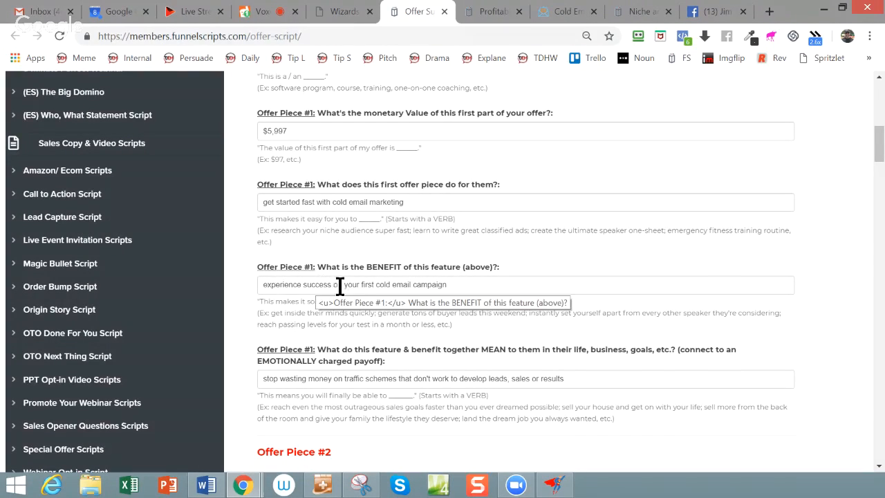
pyautogui.scroll(-1, 385, 277)
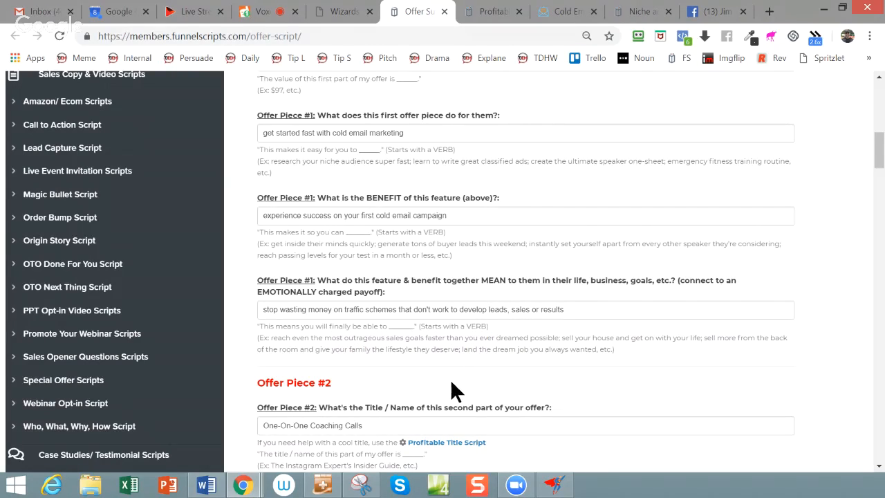
pyautogui.scroll(3, 450, 379)
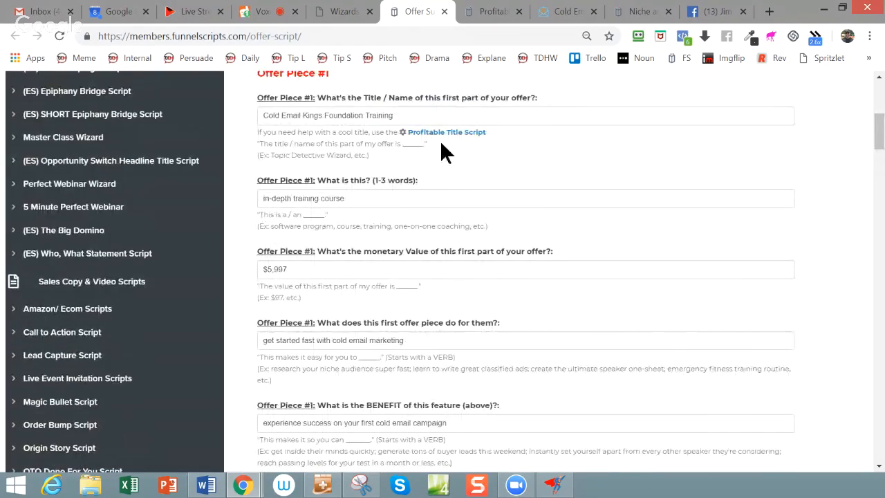
pyautogui.scroll(-10, 423, 365)
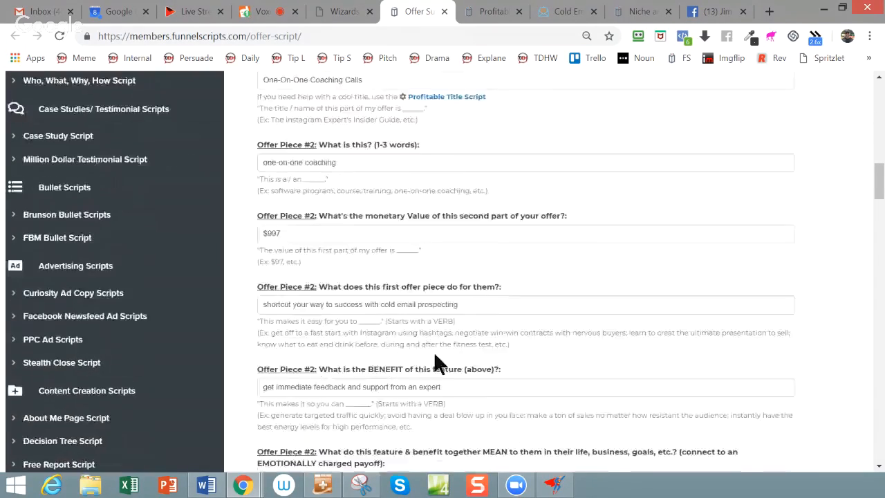
pyautogui.scroll(-15, 426, 359)
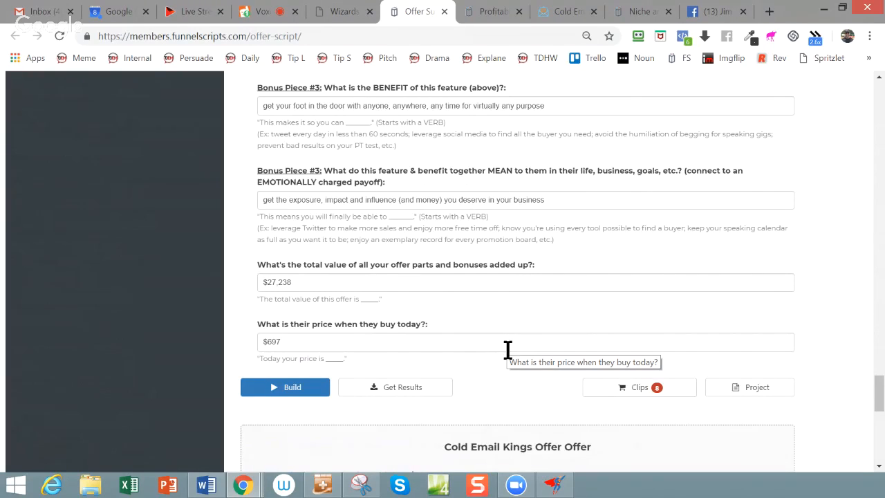
# Build the offer stack script from the completed Cold Email Kings answers
pyautogui.click(288, 389)
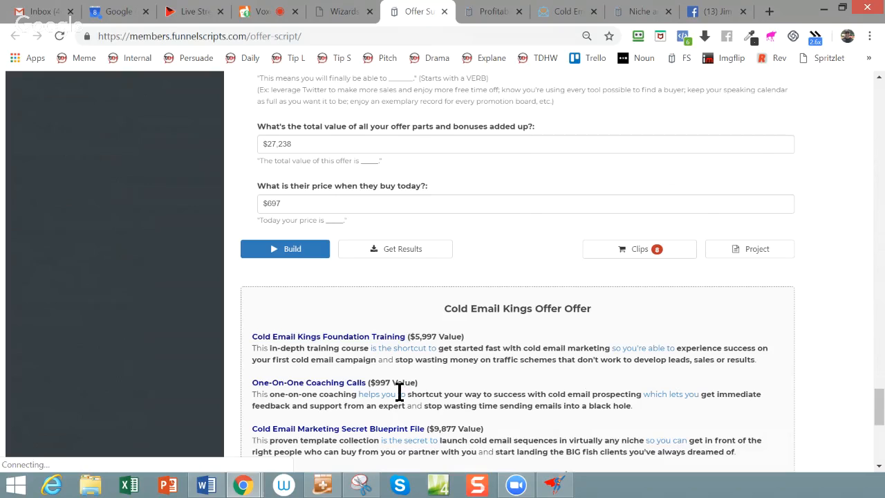
pyautogui.scroll(-2, 503, 332)
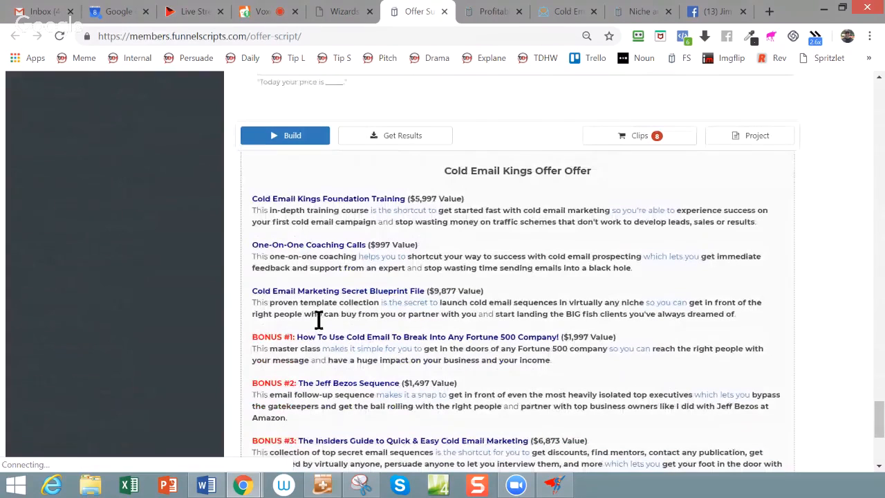
pyautogui.scroll(1, 442, 263)
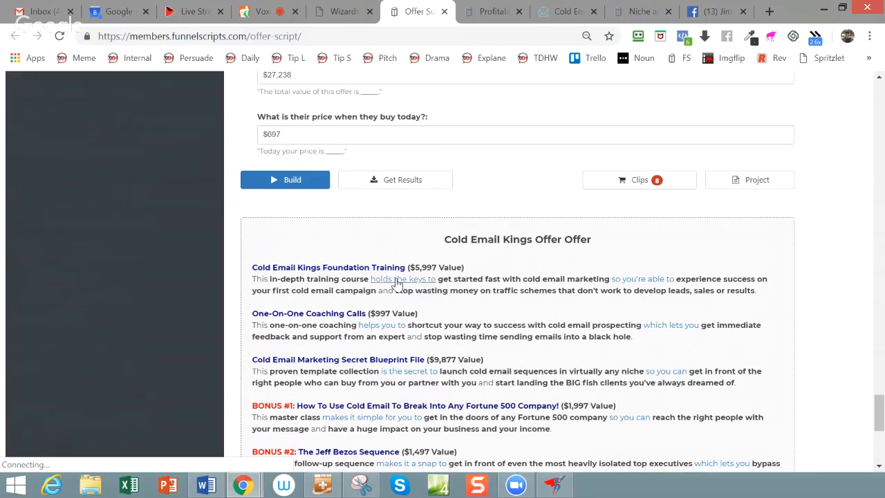
# Cycle the first connecting phrase in the Cold Email Kings Foundation Training description to "gives you the keys to"
pyautogui.click(399, 280)
pyautogui.click(409, 280)
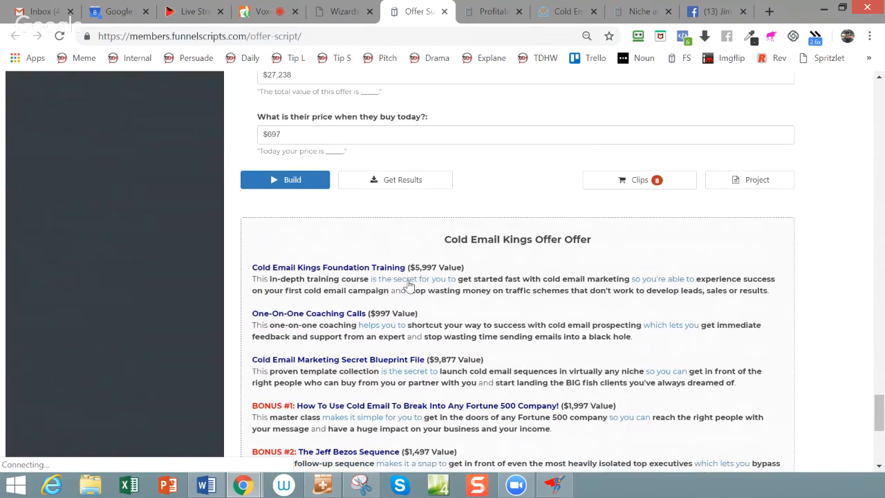
pyautogui.click(409, 280)
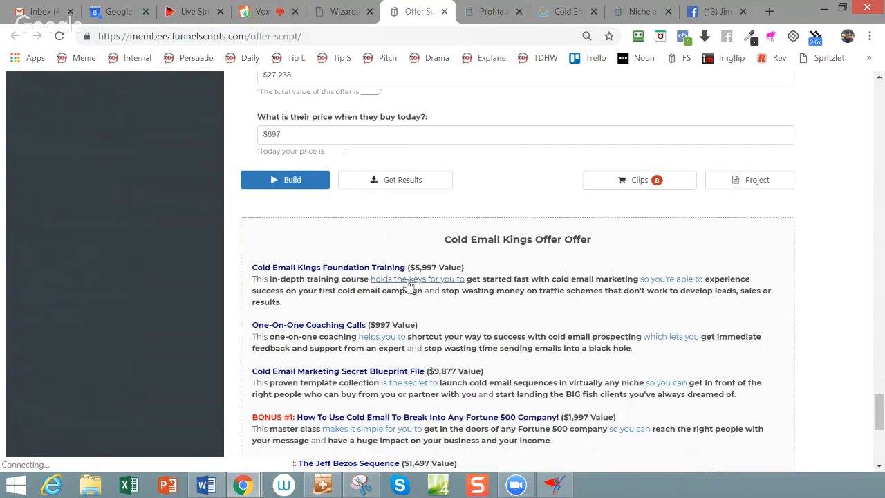
pyautogui.click(409, 280)
pyautogui.click(409, 280)
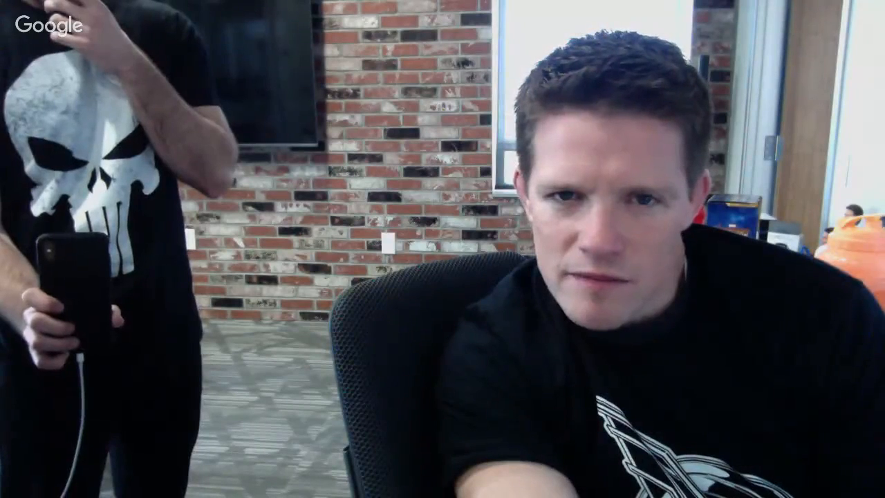
# Download the wizard results as the Offer Stack Script in DOCX format
pyautogui.hotkey('ctrl', '+')
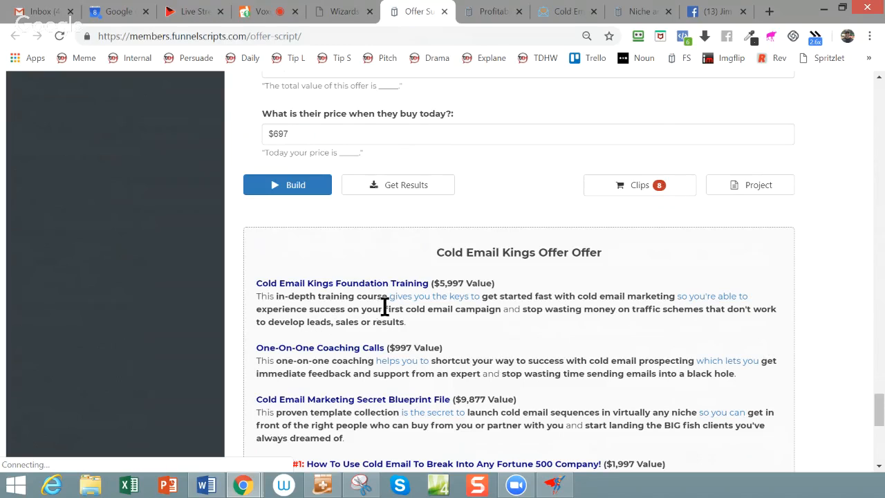
pyautogui.click(378, 189)
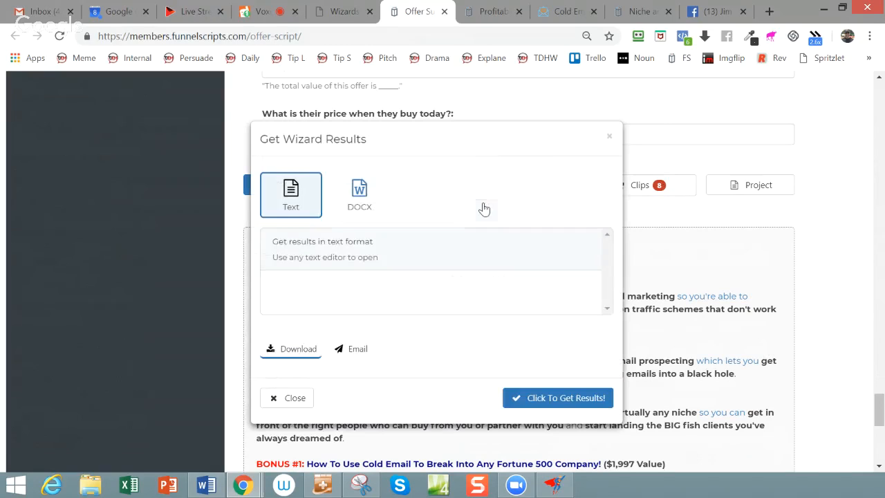
pyautogui.click(359, 194)
pyautogui.click(532, 399)
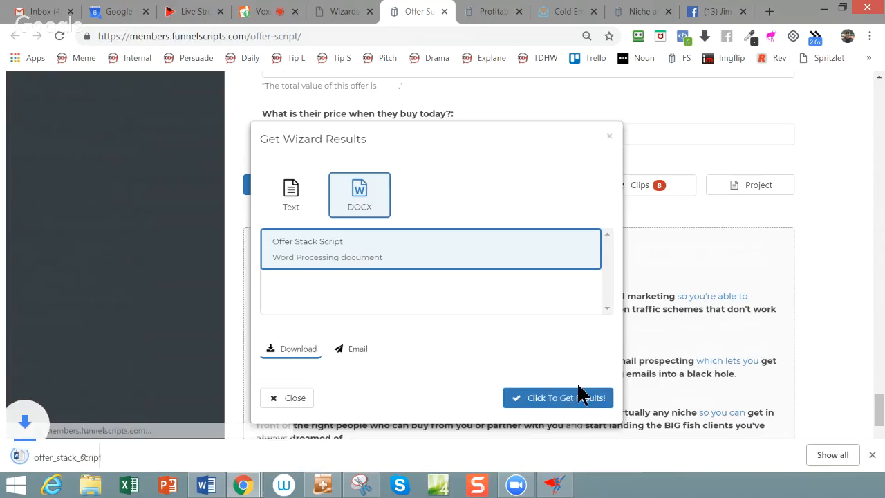
# Open the downloaded offer stack script document in Word, ready for editing
pyautogui.click(92, 458)
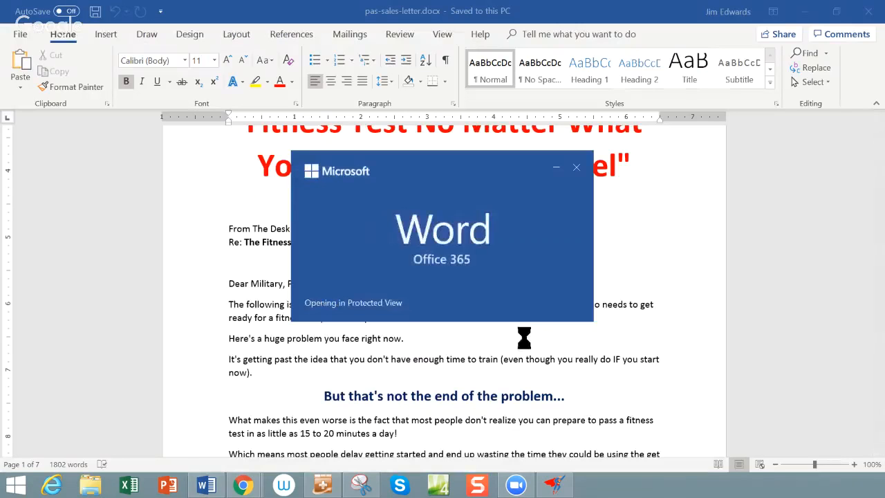
pyautogui.moveTo(358, 17); pyautogui.dragTo(457, 2)
pyautogui.click(570, 55)
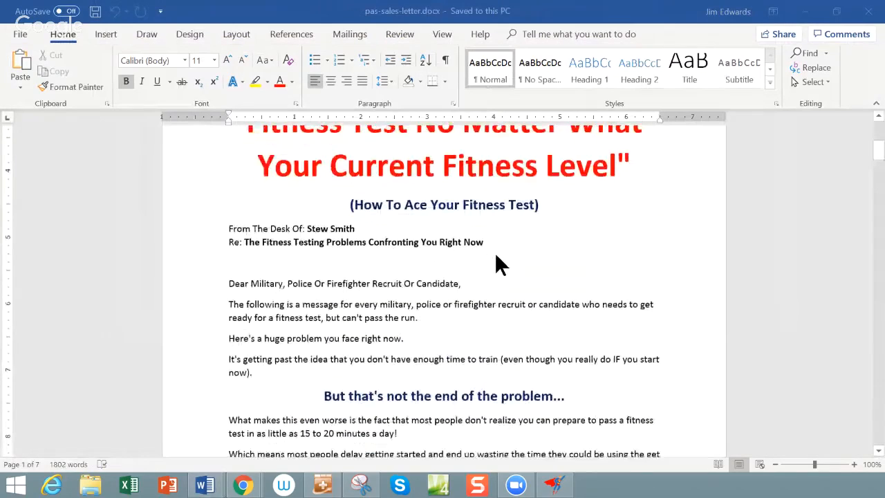
pyautogui.scroll(4, 499, 262)
pyautogui.moveTo(1, 208); pyautogui.dragTo(490, 3)
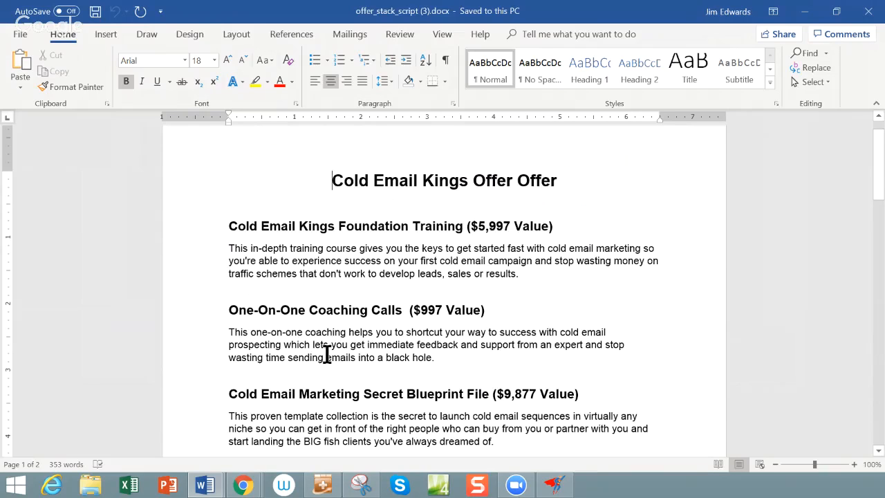
# Review the generated offer document's offer pieces, bonuses, total value and final price, and return towards its beginning
pyautogui.scroll(-1, 470, 349)
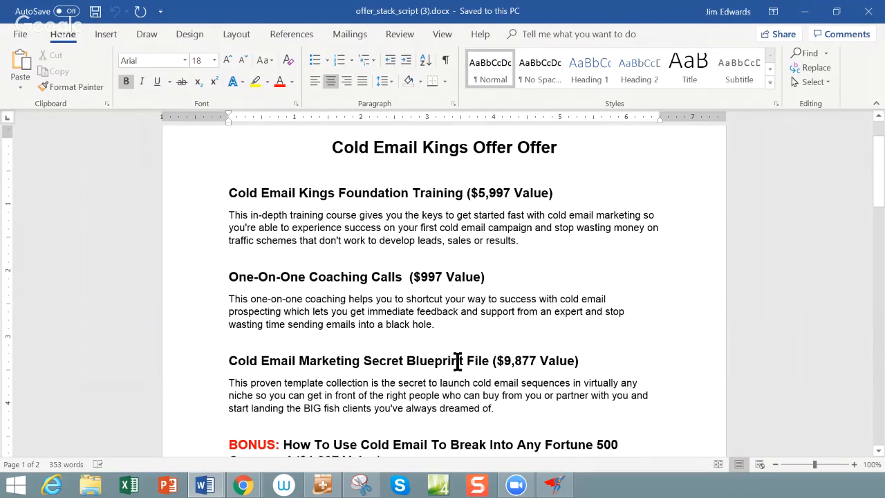
pyautogui.scroll(-1, 446, 365)
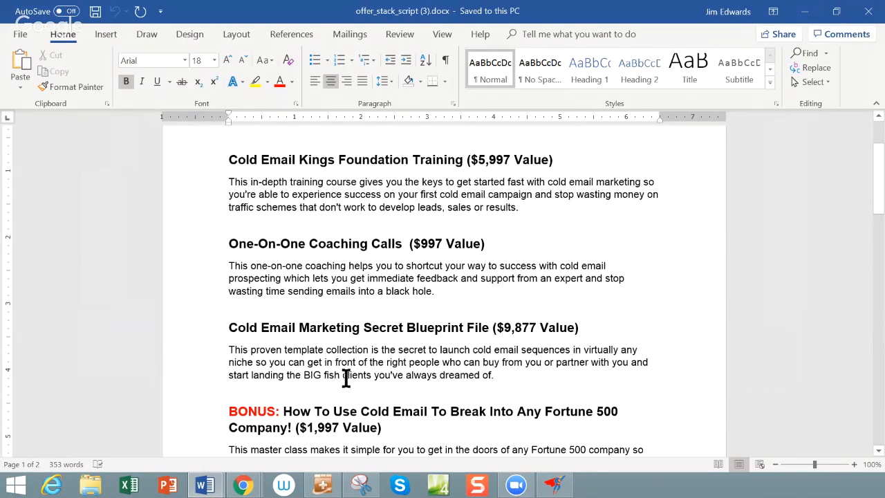
pyautogui.scroll(-3, 558, 344)
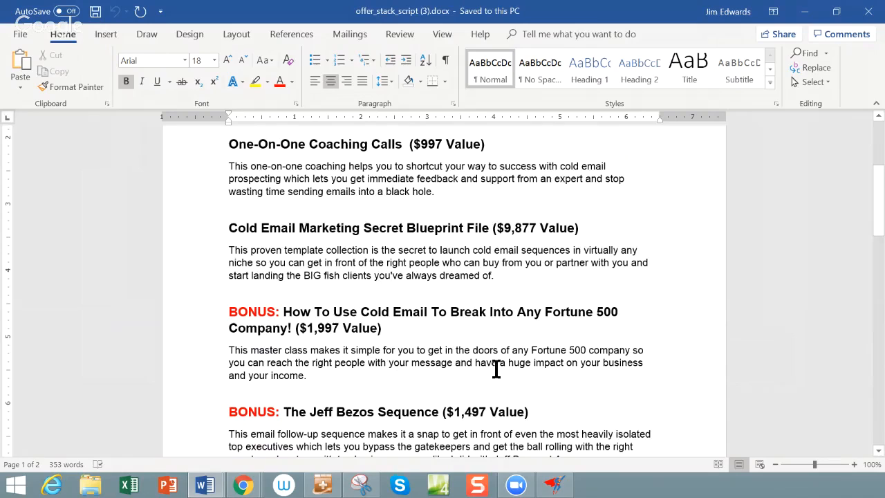
pyautogui.scroll(-2, 603, 379)
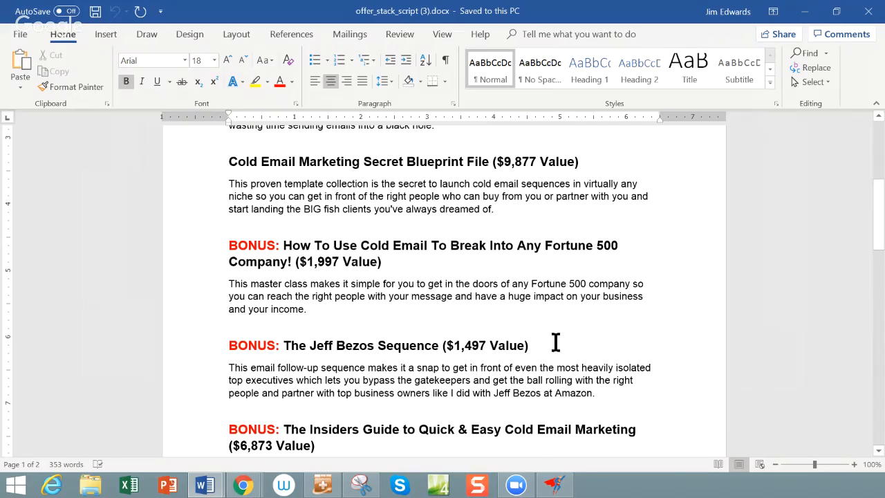
pyautogui.scroll(-1, 559, 339)
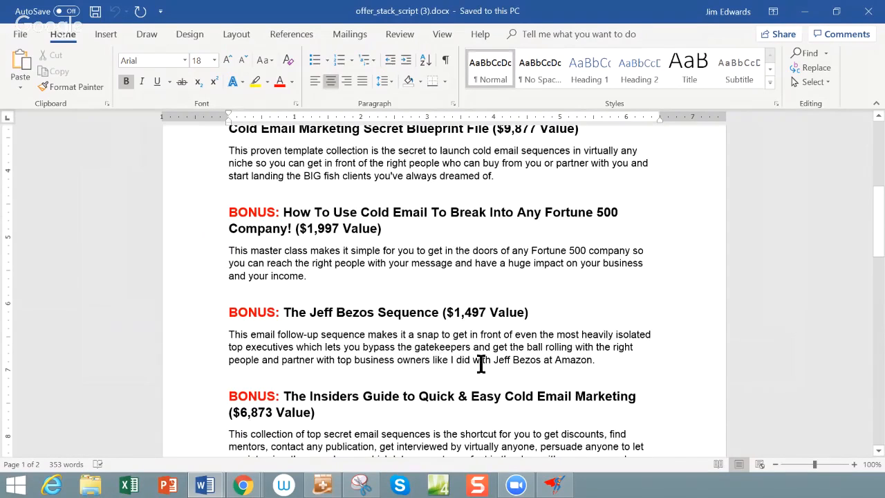
pyautogui.scroll(-3, 644, 338)
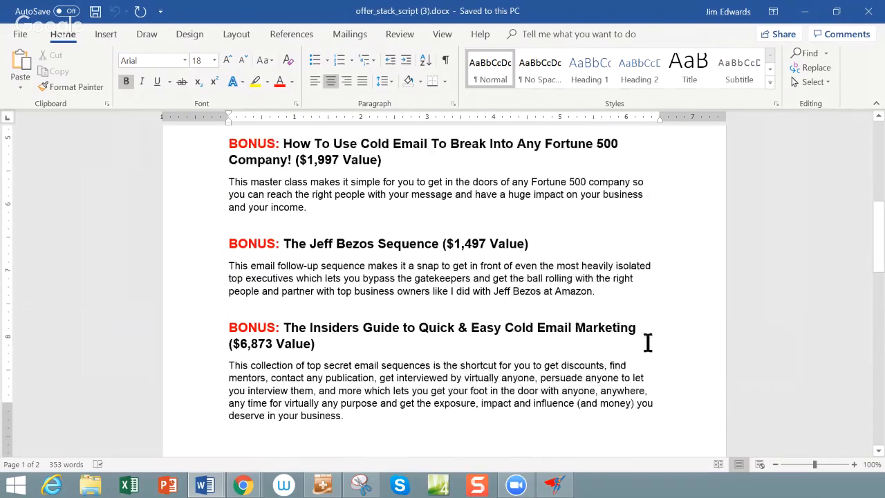
pyautogui.scroll(1, 324, 301)
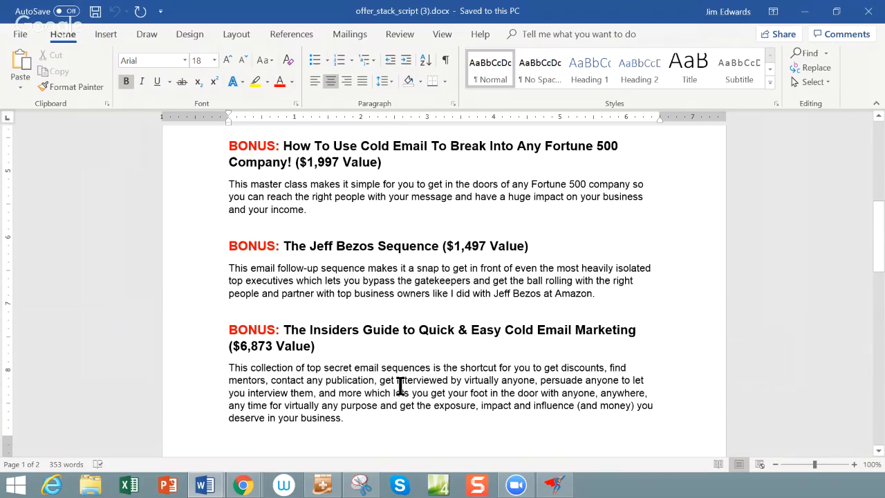
pyautogui.scroll(-10, 400, 386)
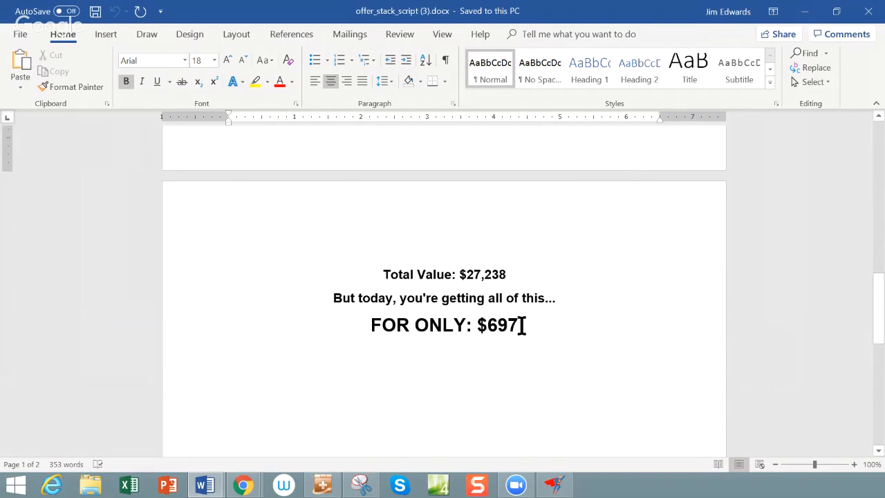
pyautogui.hotkey('ctrl', 'Home')
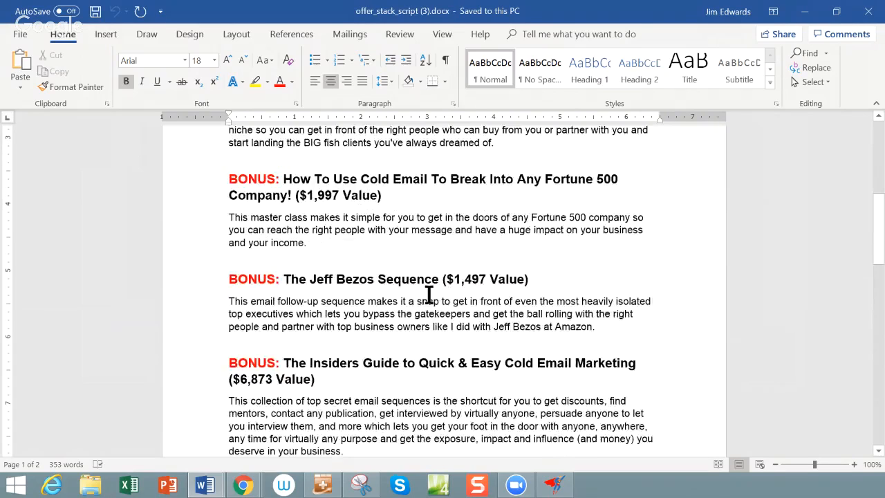
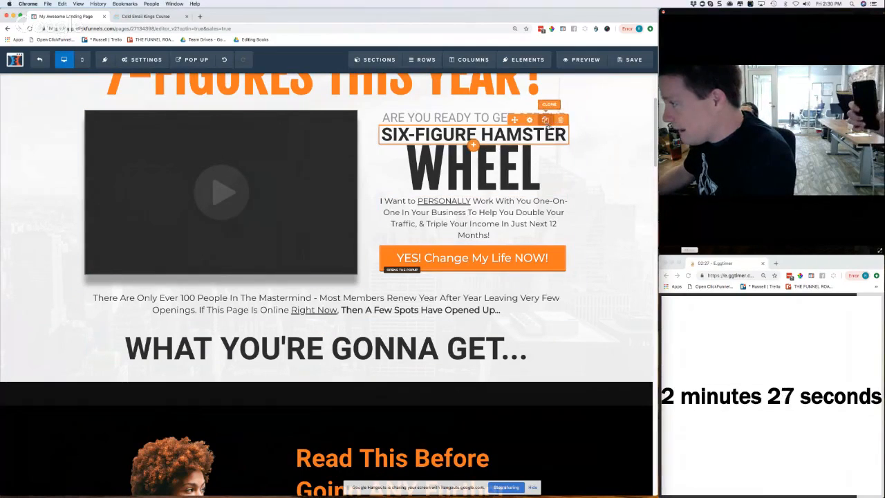
# Clone the "Six-Figure Hamster" headline, place it under "What You're Gonna Get..." and change its text to "Cold Email Kings Offer Offer", left-aligned
pyautogui.click(545, 119)
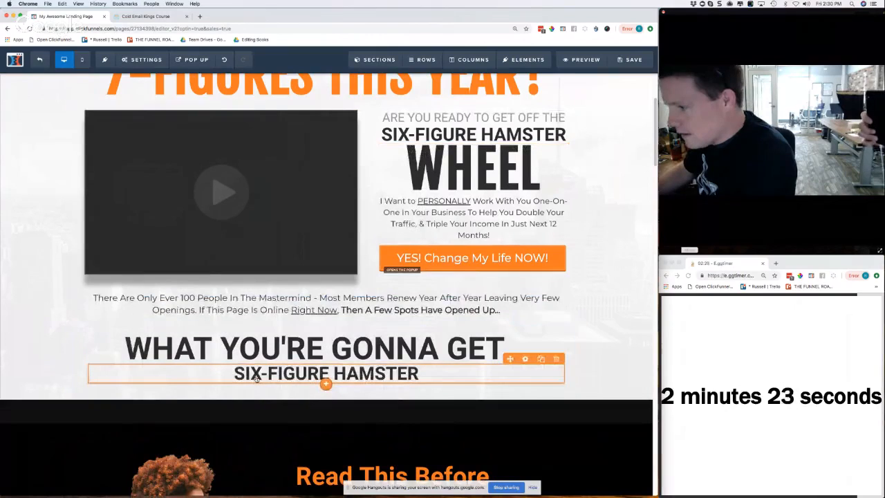
pyautogui.click(370, 371)
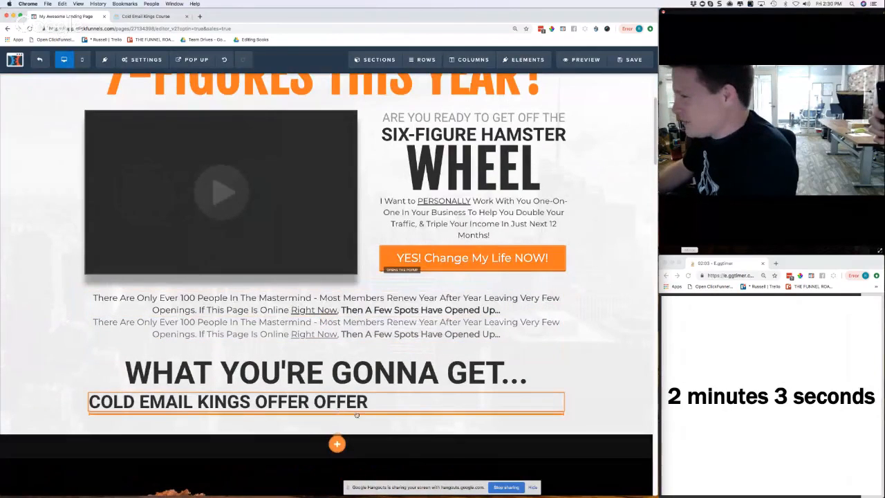
# Move the copied paragraph below the offer headline, replace it with the Cold Email Kings Foundation Training ($5,997 Value) text and increase its top margin
pyautogui.moveTo(357, 415); pyautogui.dragTo(325, 414)
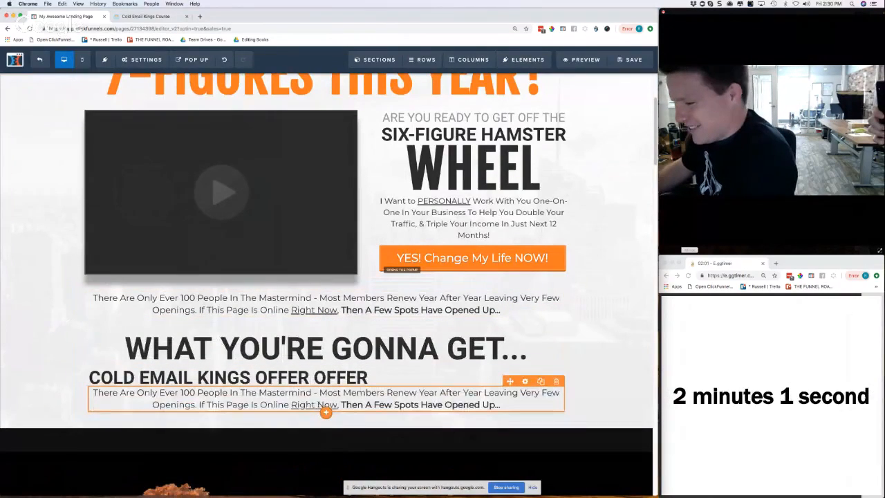
pyautogui.tripleClick(307, 398)
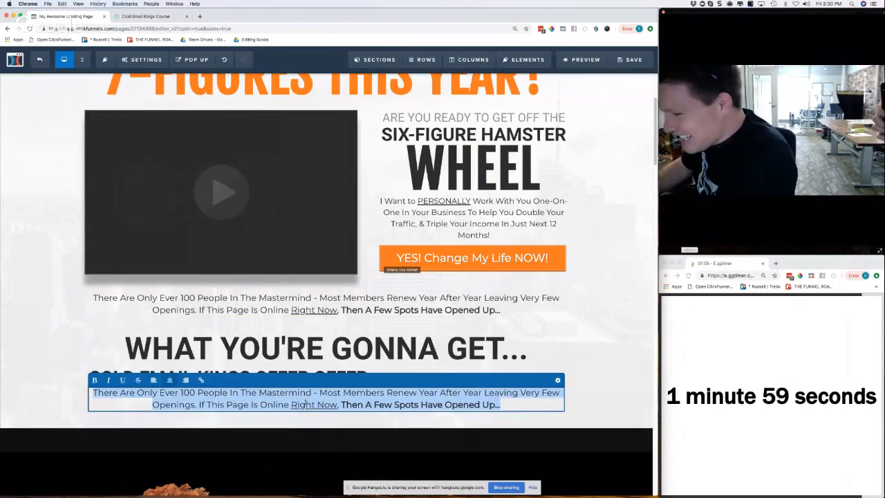
pyautogui.write("Cold Email Kings Foundation Training ($5,997 Value) This in-depth training course gives you the keys to get started fast with cold email marketing so you're able to experience success on your first cold email campaign and stop wasting money on traffic schemes that don't work to develop leads, sales or results.")
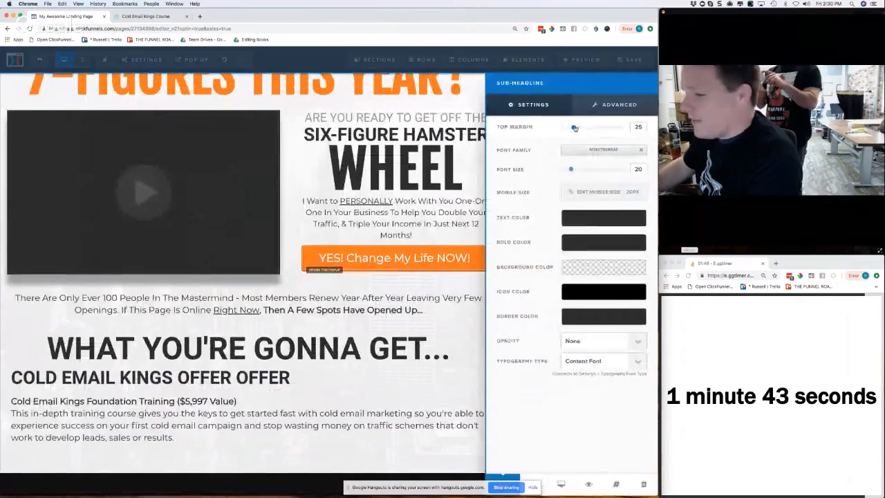
pyautogui.click(317, 401)
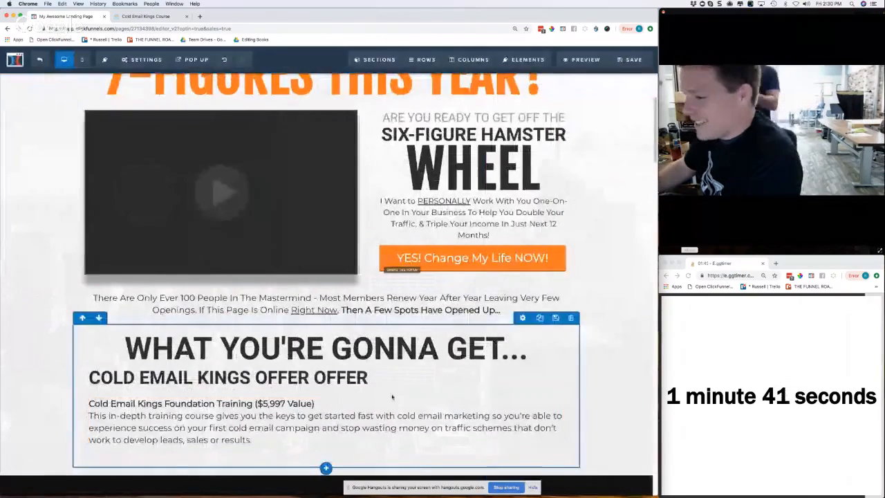
# Split the training title from its description into a separate cloned headline, "Cold Email Kings Foundation Training ($5,997 Value)", with the value unbolded
pyautogui.scroll(-1, 337, 365)
pyautogui.click(336, 364)
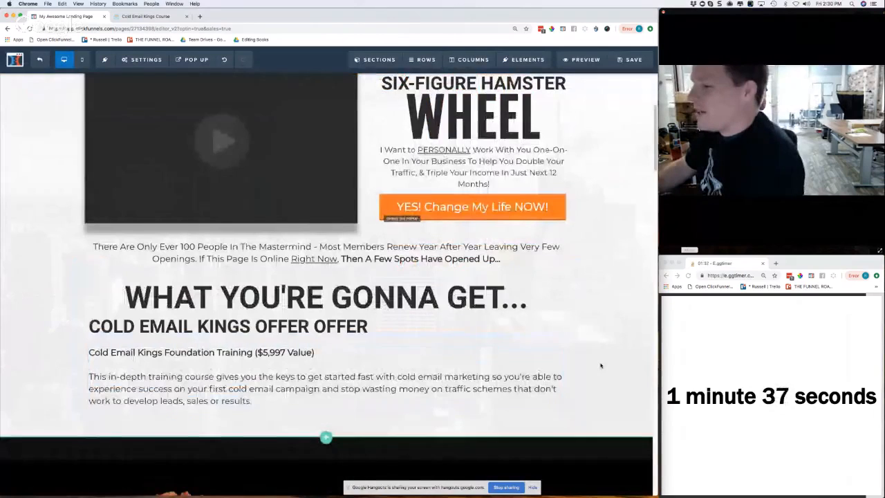
pyautogui.scroll(-3, 392, 299)
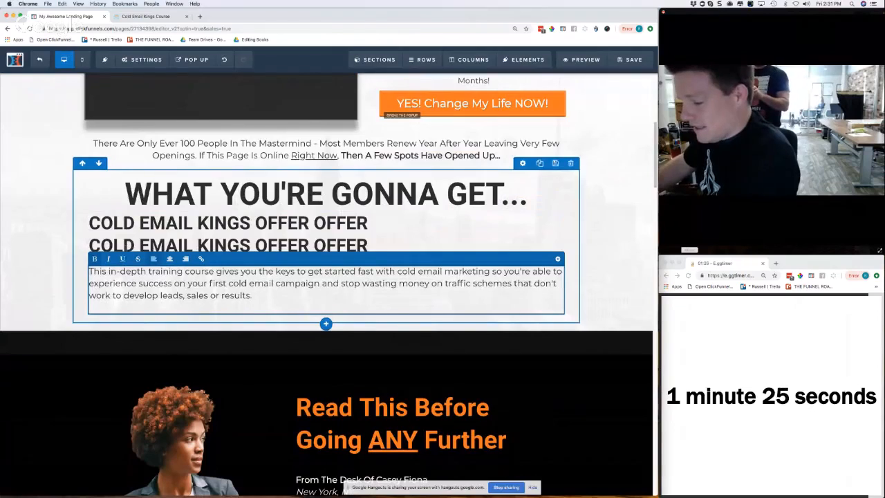
pyautogui.click(228, 245)
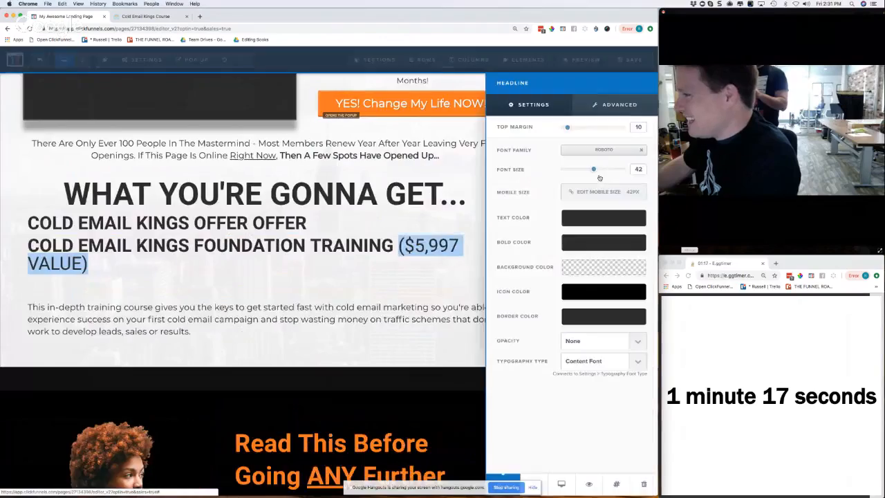
# Style the Foundation Training headline with font size 36, top margin 35 and a red bold color
pyautogui.moveTo(593, 171); pyautogui.dragTo(587, 170)
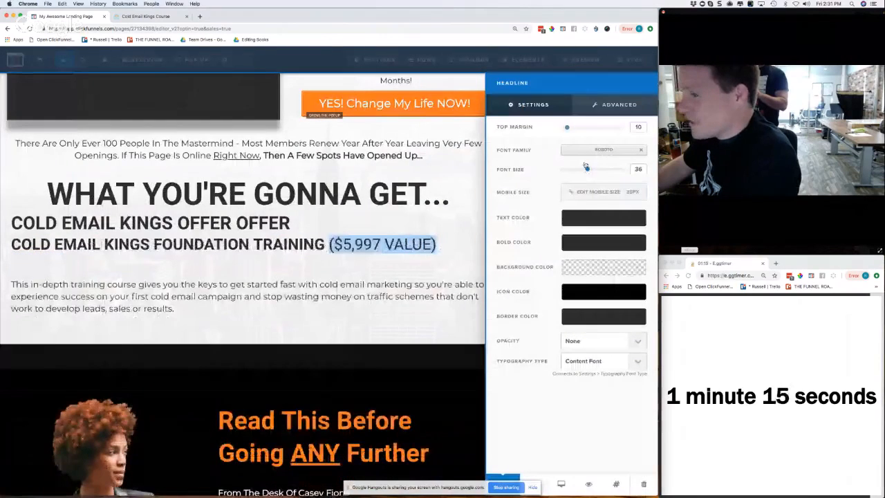
pyautogui.moveTo(568, 128); pyautogui.dragTo(584, 129)
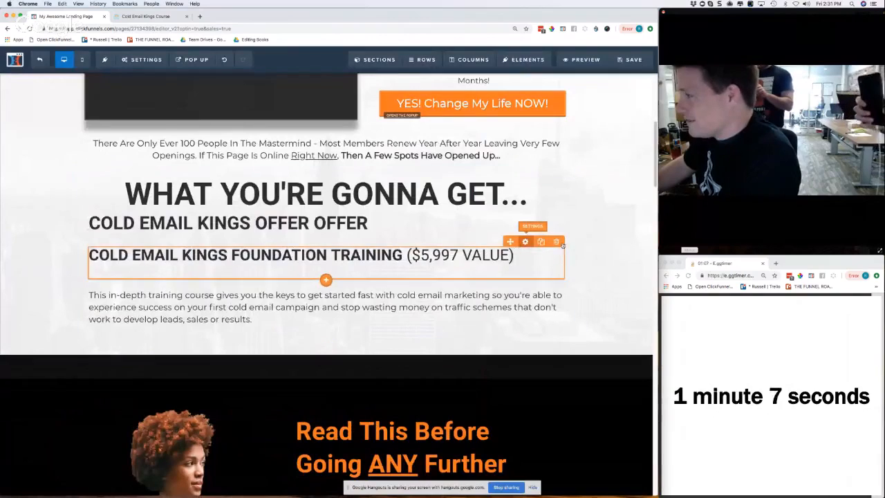
pyautogui.click(524, 242)
pyautogui.click(588, 242)
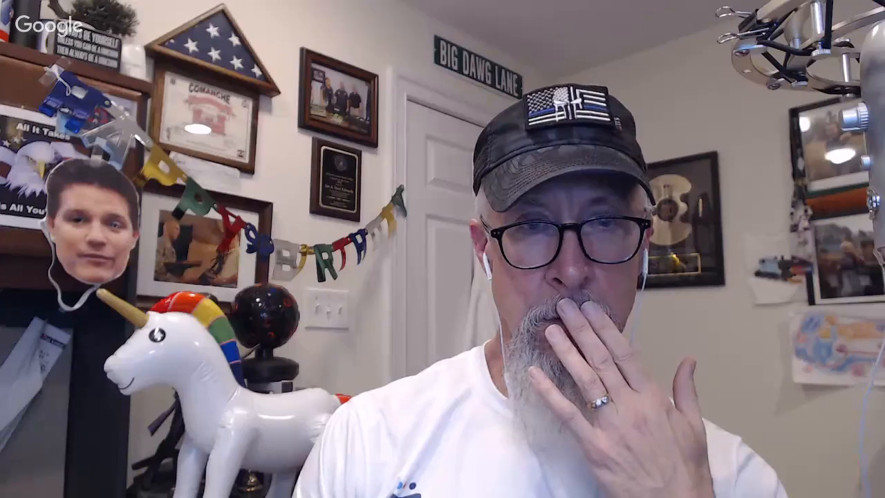
pyautogui.click(509, 285)
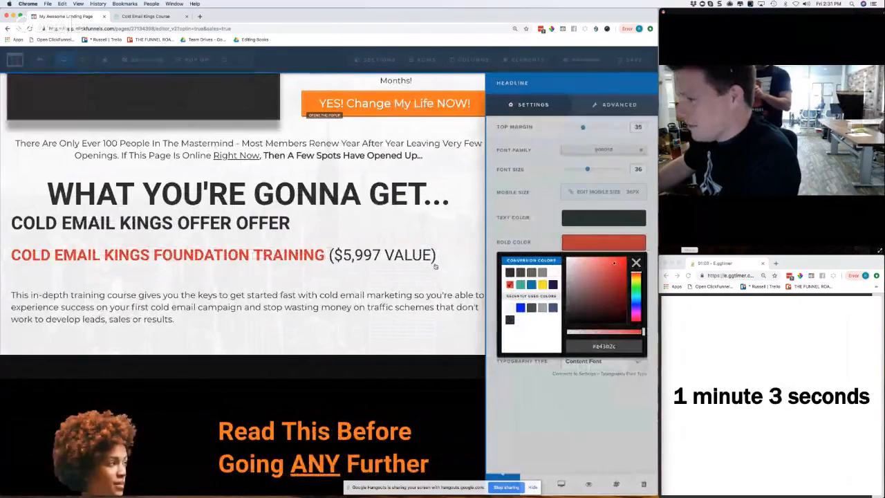
pyautogui.click(434, 263)
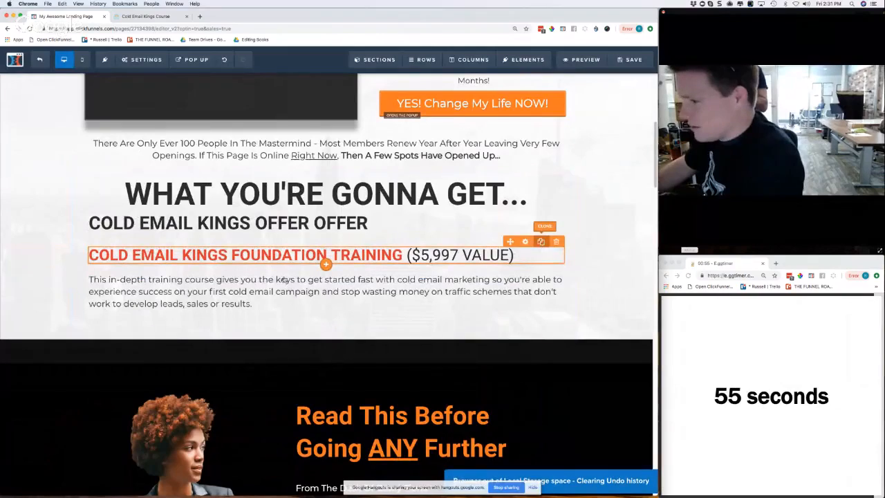
# Clone the training headline and description below the originals as a second offer item, removing the blank line at the description's end
pyautogui.click(541, 242)
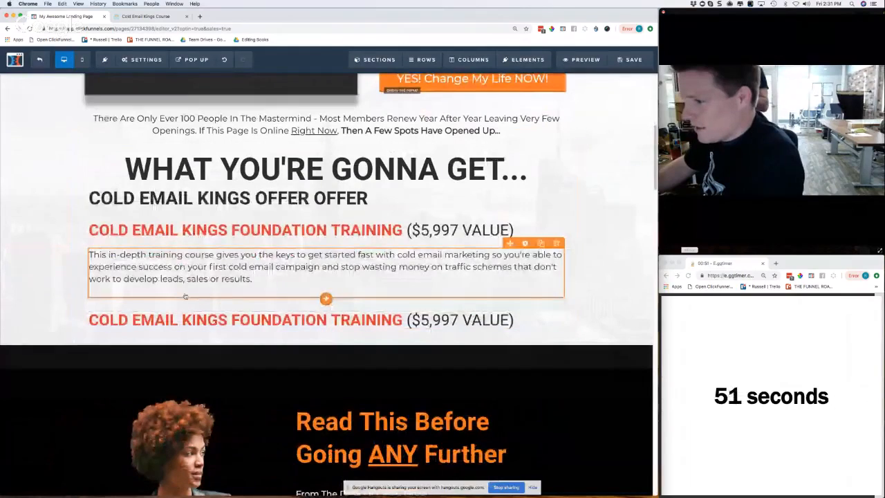
pyautogui.click(175, 292)
pyautogui.press('BackSpace')
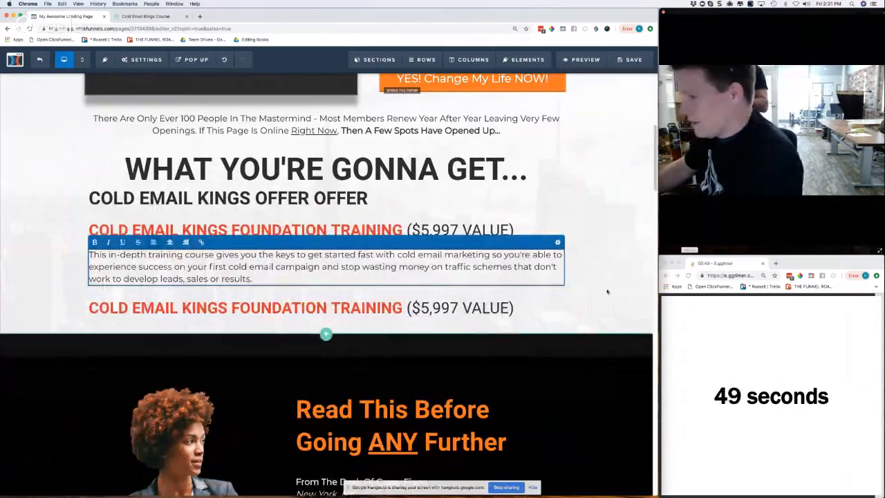
pyautogui.click(550, 265)
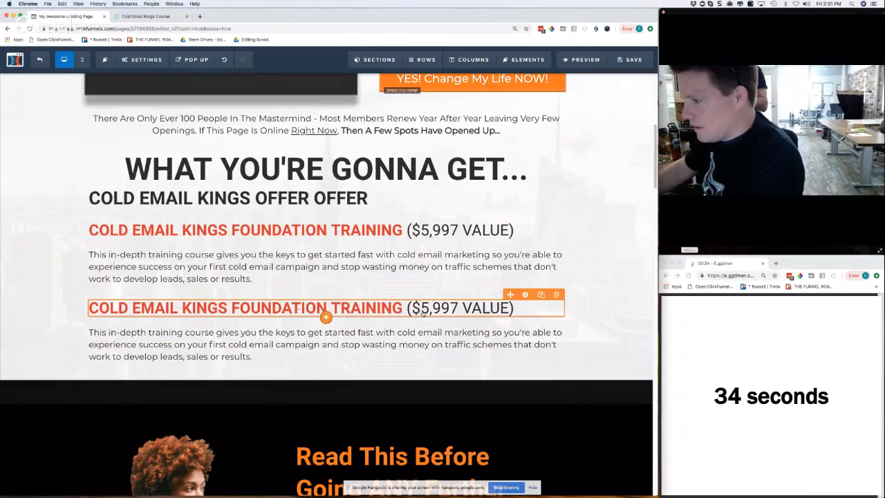
# Change the second offer headline to "One-on-One Coaching Calls ($997 Value)"
pyautogui.tripleClick(392, 309)
pyautogui.click(402, 309)
pyautogui.moveTo(403, 309); pyautogui.dragTo(207, 309)
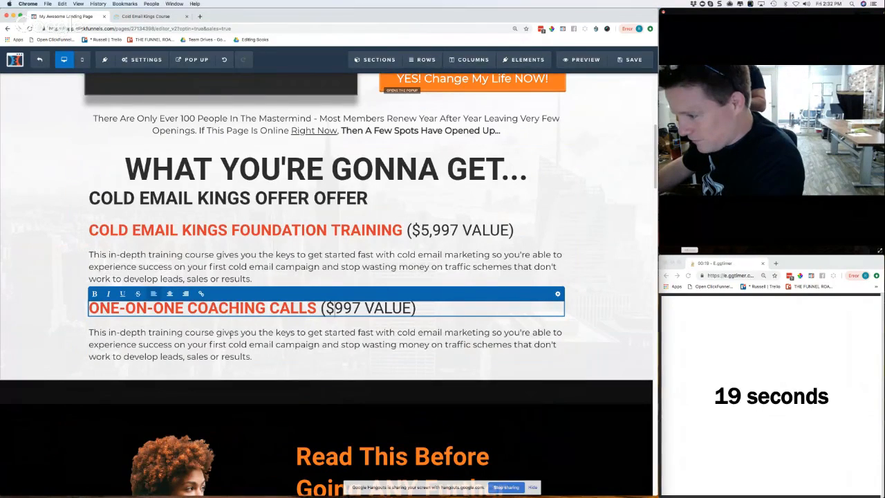
# Replace the second offer's description with the text starting "This one-on-one coaching helps you to shortcut your way to success with cold email prospecting"
pyautogui.tripleClick(263, 347)
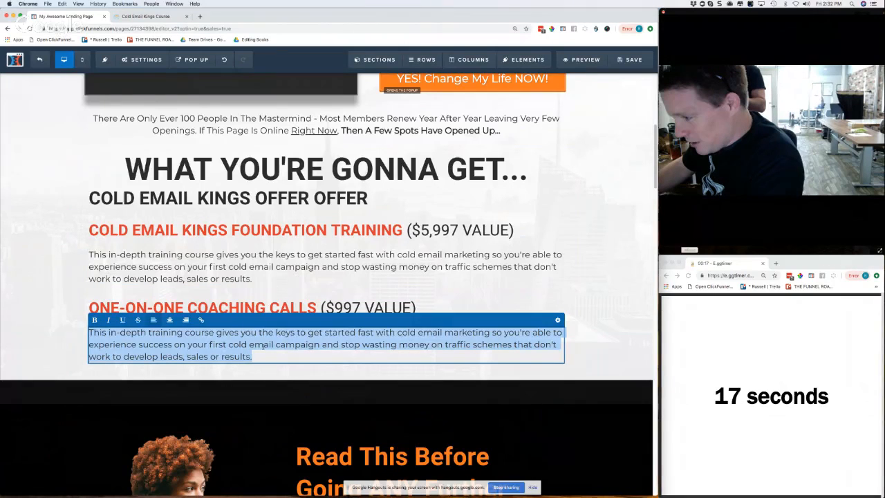
pyautogui.write('This one-on-one coaching helps you to shortcut your way to success with cold email prospecting which lets you get immediate feedback and support from an expert and stop wasting time sending emails into a black hole.')
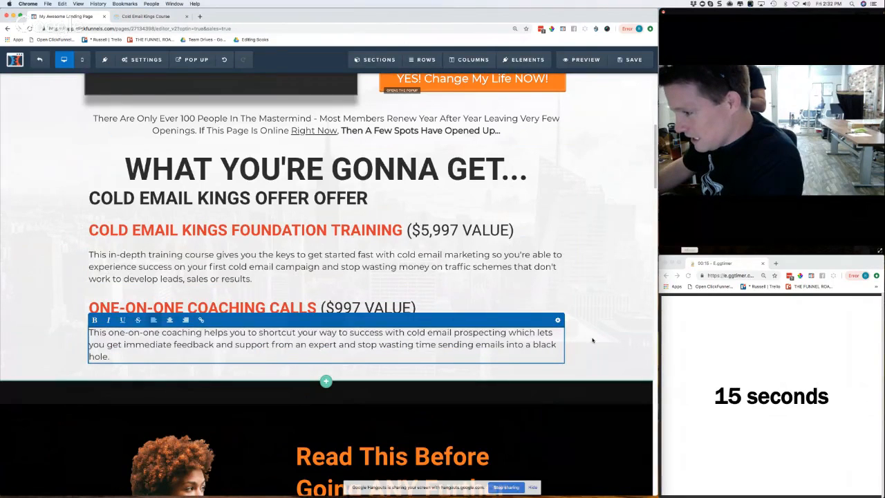
pyautogui.click(593, 340)
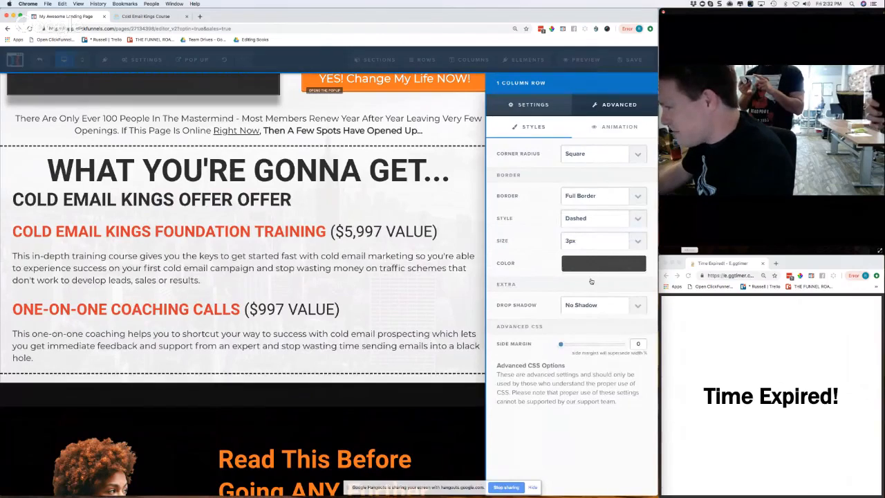
# Give the row containing the offer items a full dashed border in red, 5px thick
pyautogui.click(588, 266)
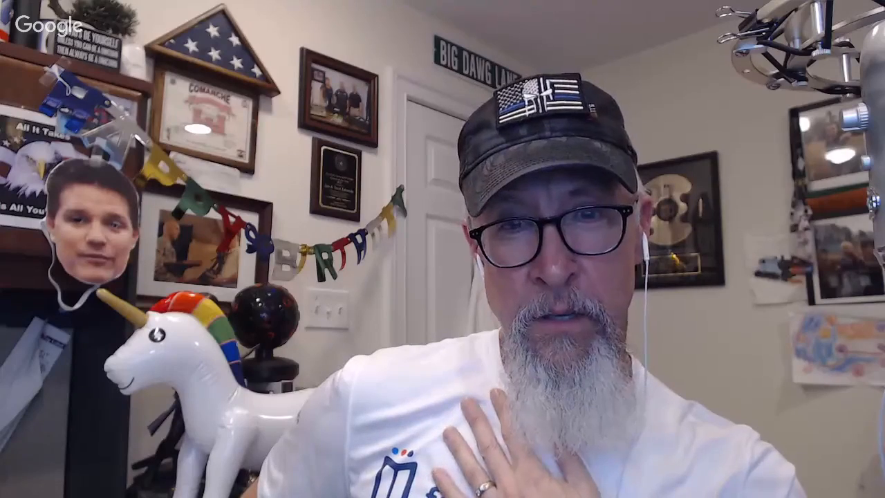
pyautogui.click(509, 305)
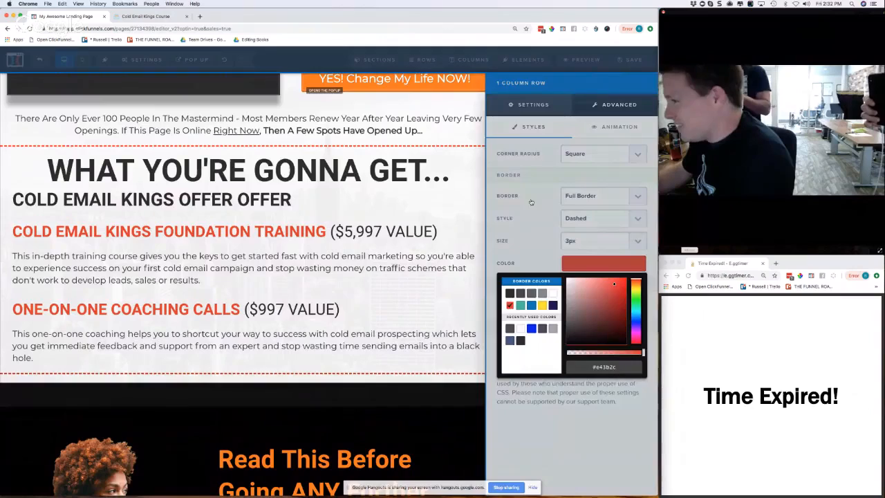
pyautogui.click(532, 202)
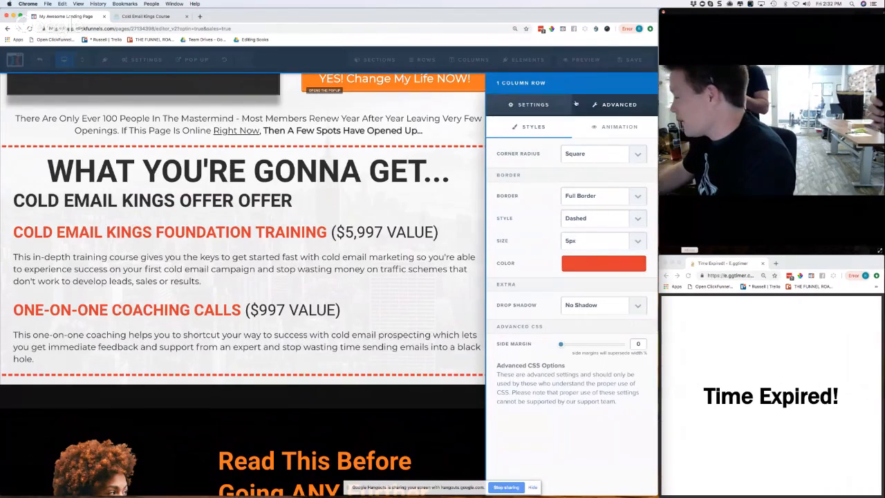
# Reduce the offer row's width to 80% and center the "Cold Email Kings Offer Offer" headline inside it
pyautogui.click(533, 104)
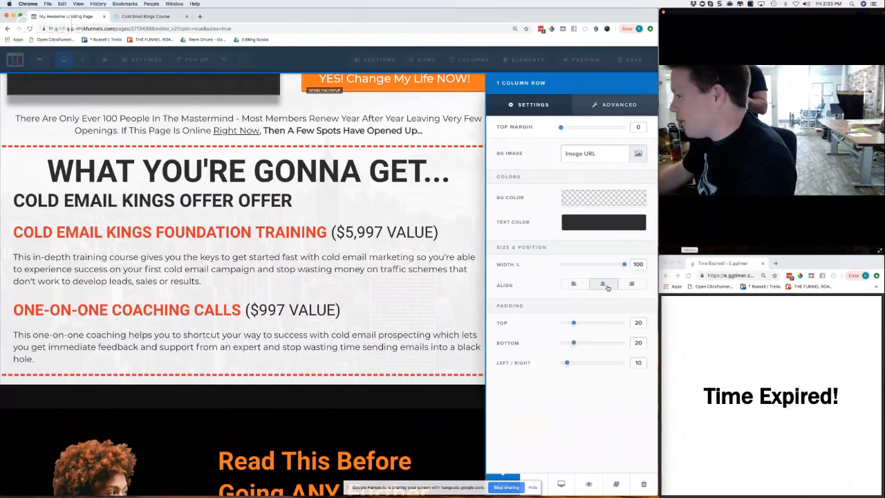
pyautogui.moveTo(624, 265); pyautogui.dragTo(603, 267)
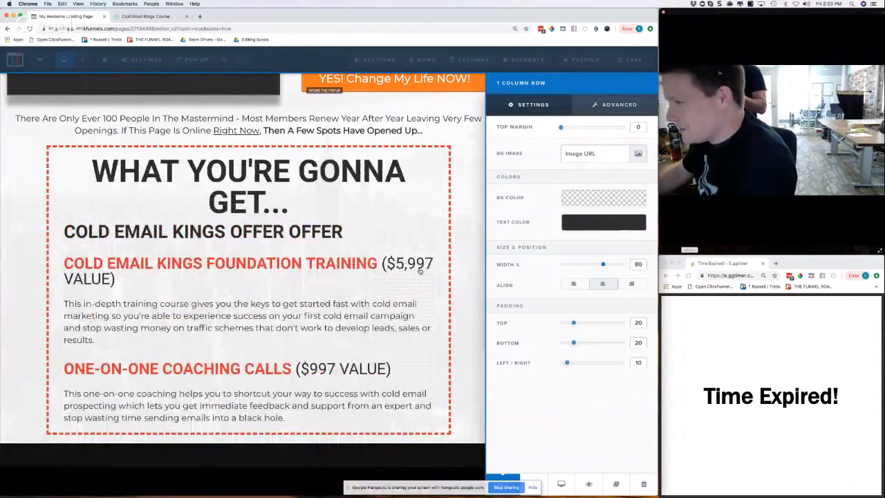
pyautogui.click(463, 191)
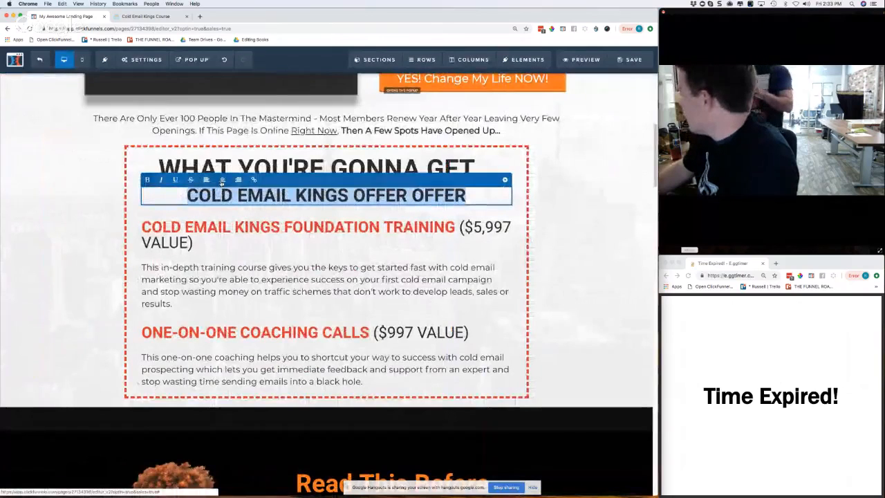
pyautogui.click(573, 231)
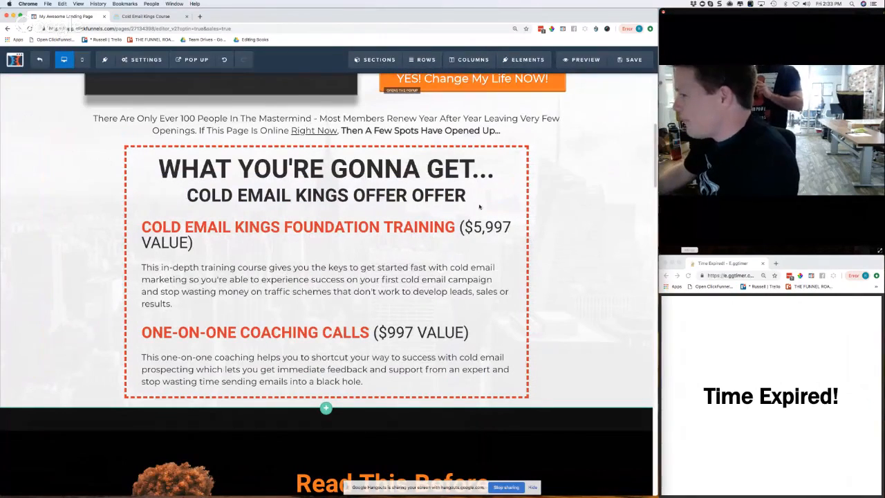
pyautogui.moveTo(450, 210)
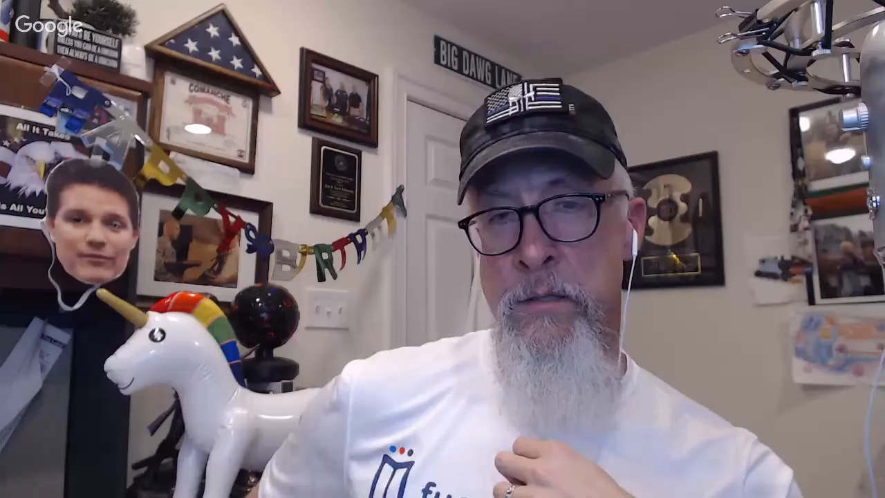